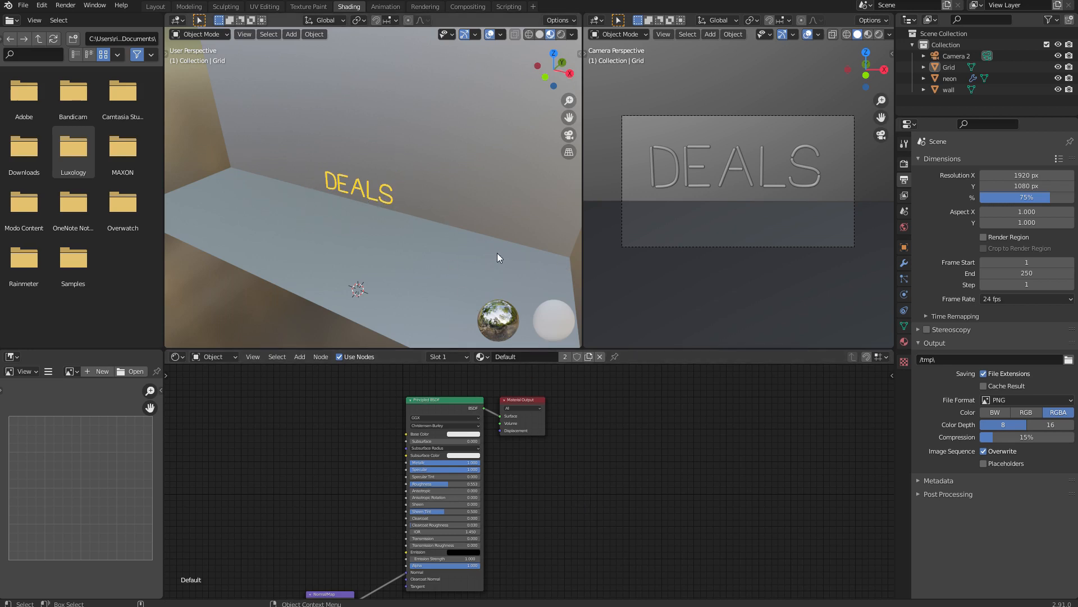
Show the camera view in rendered shading and browse to the materials inside Vizpak Architecture.blend for appending.
click(880, 35)
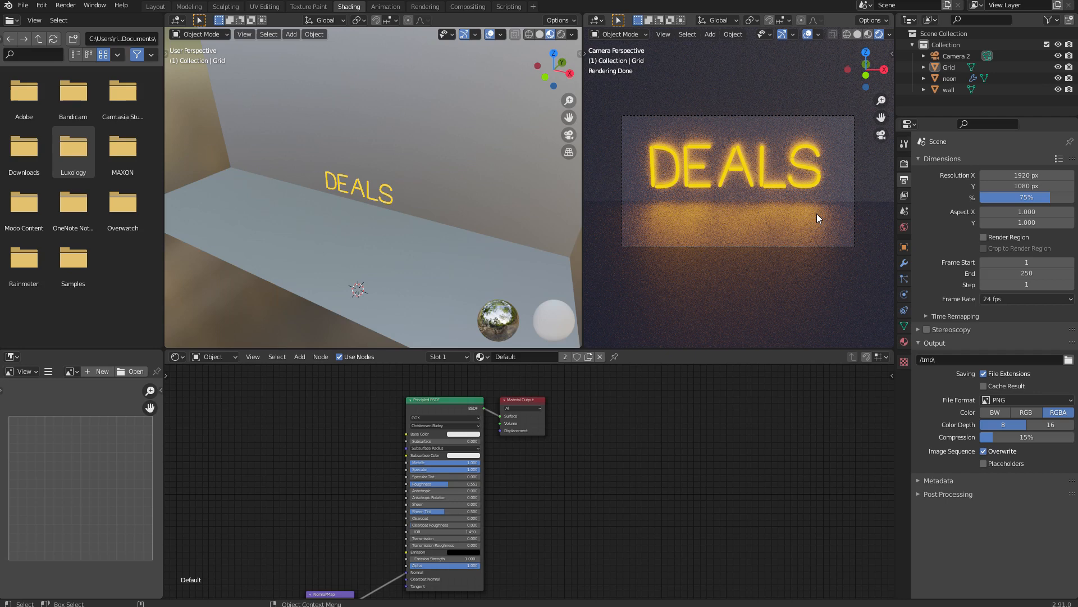
click(24, 6)
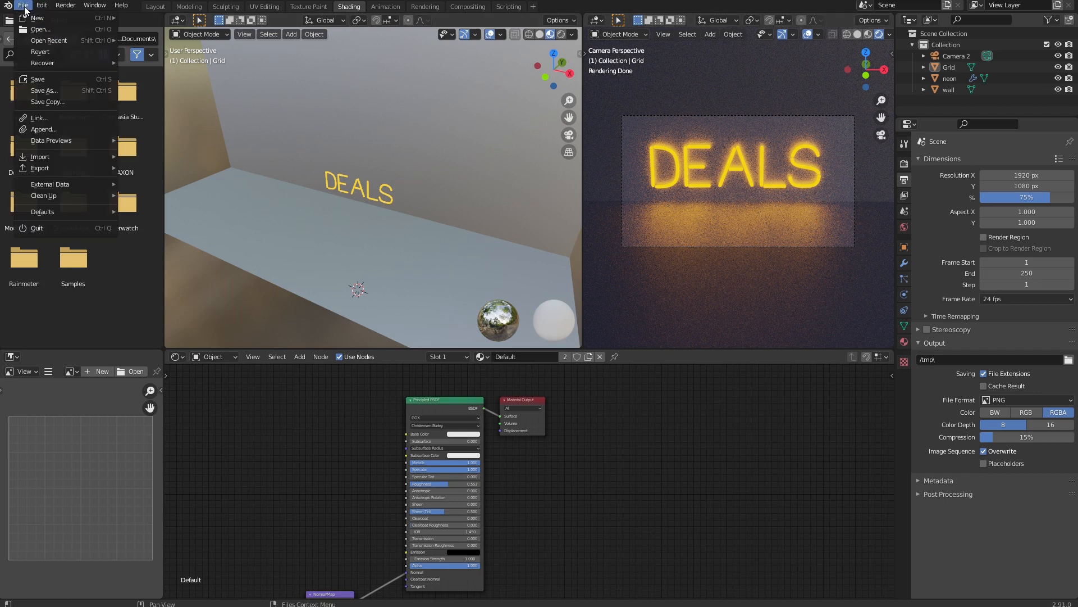
click(42, 130)
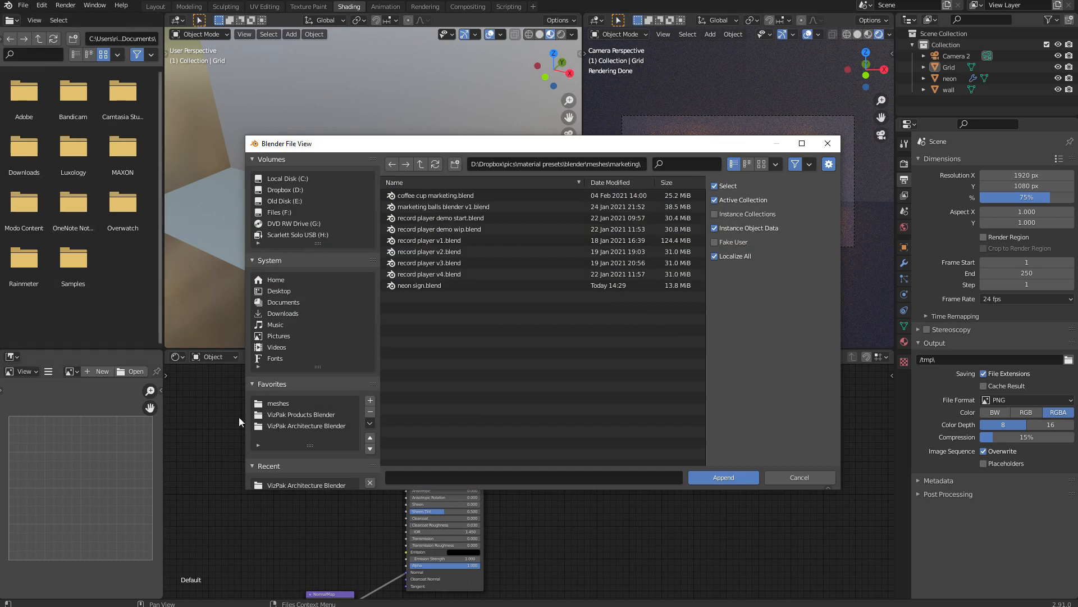
click(281, 428)
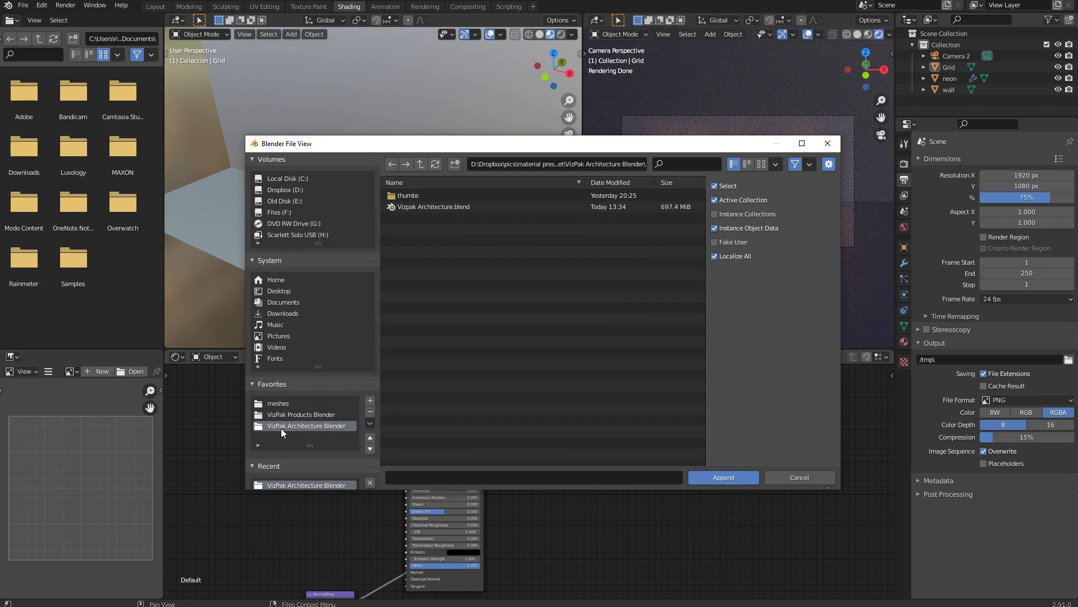
double_click(432, 206)
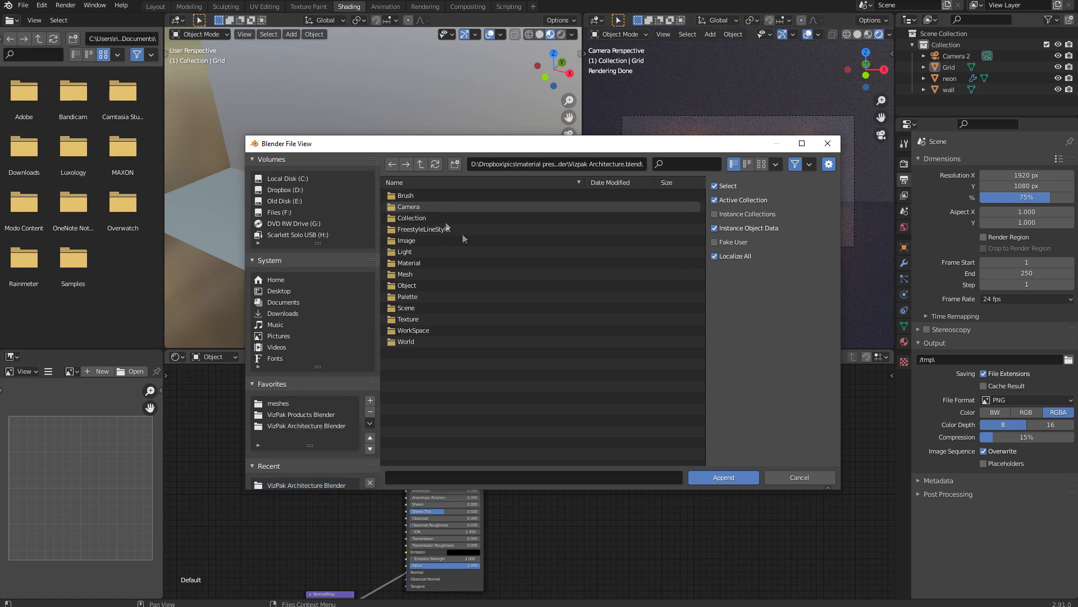
double_click(413, 263)
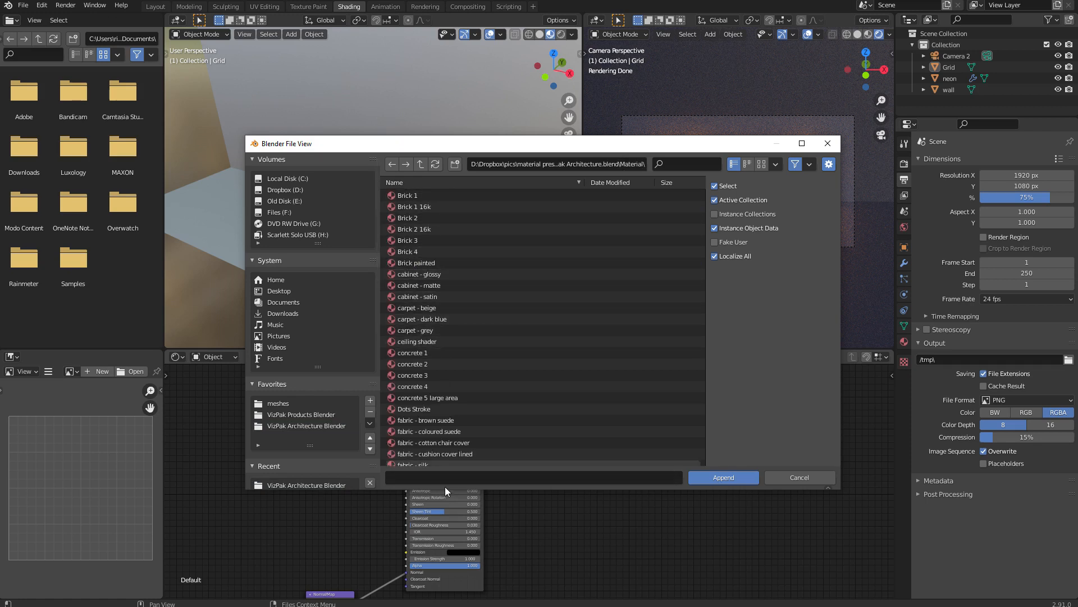
Append the Brick 1 and wooden flooring - herringbone light materials to the scene.
click(413, 194)
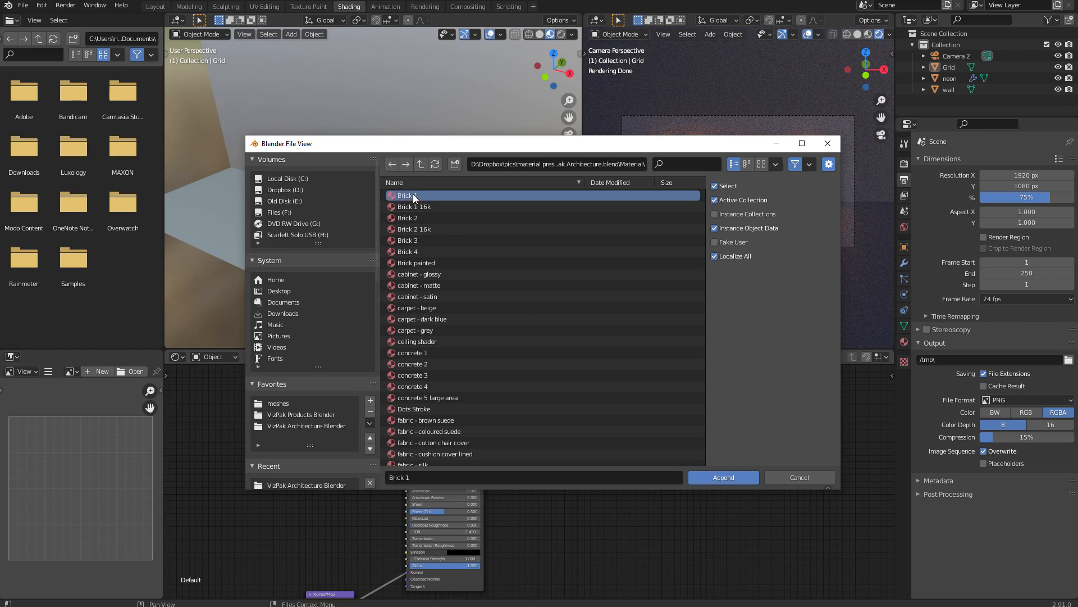
scroll(615, 345, down, 15)
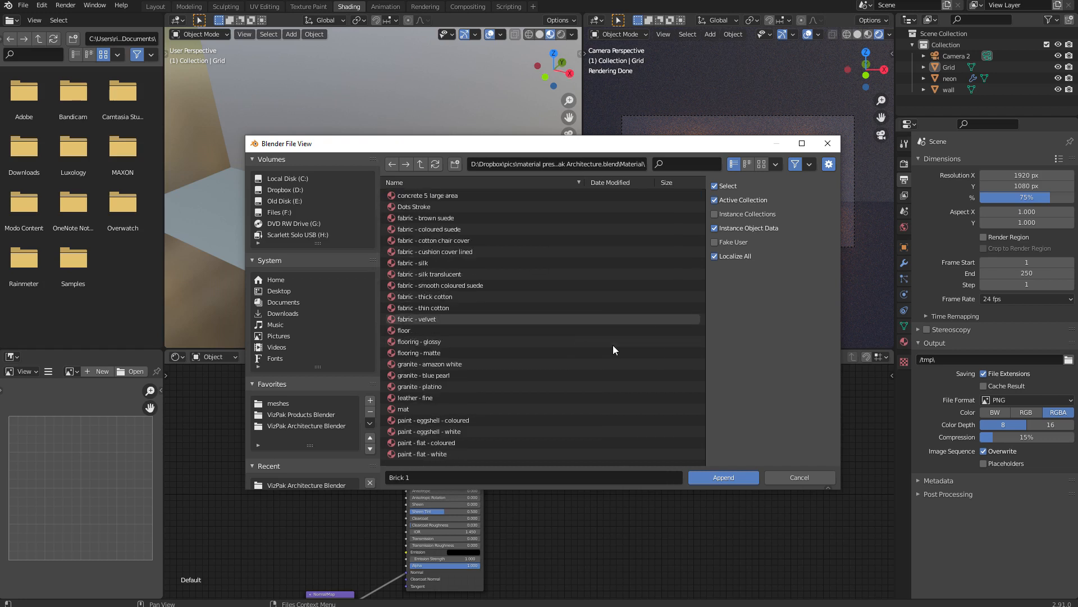
scroll(611, 348, down, 10)
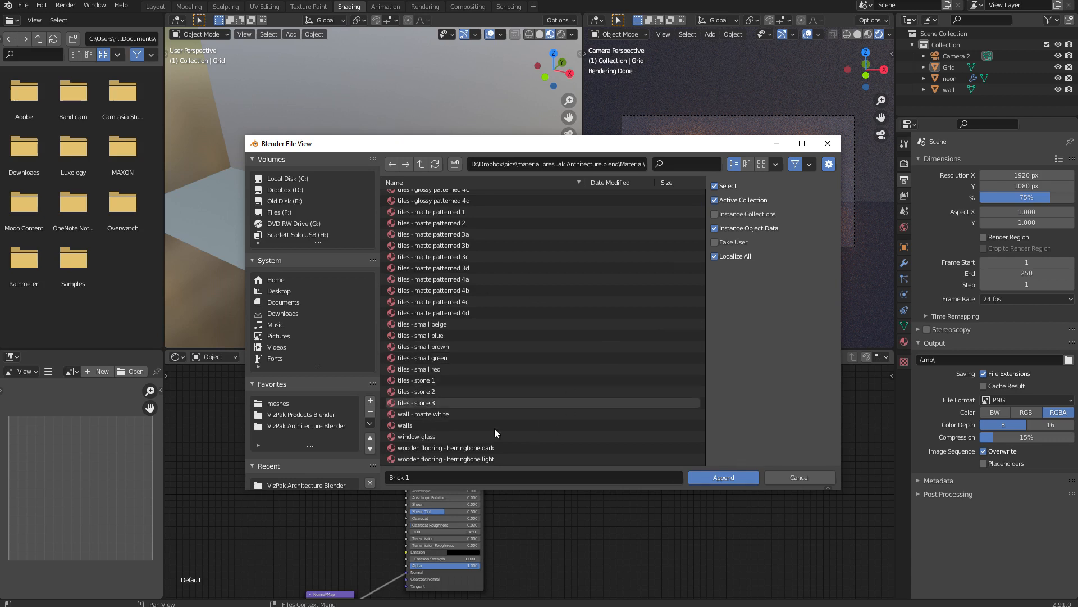
click(468, 459)
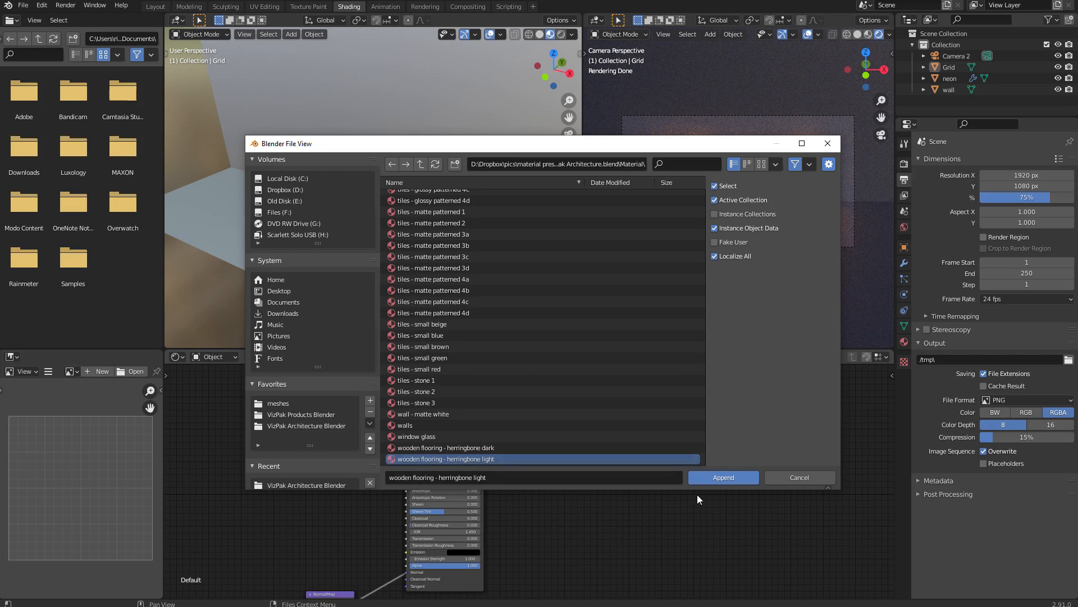
click(722, 478)
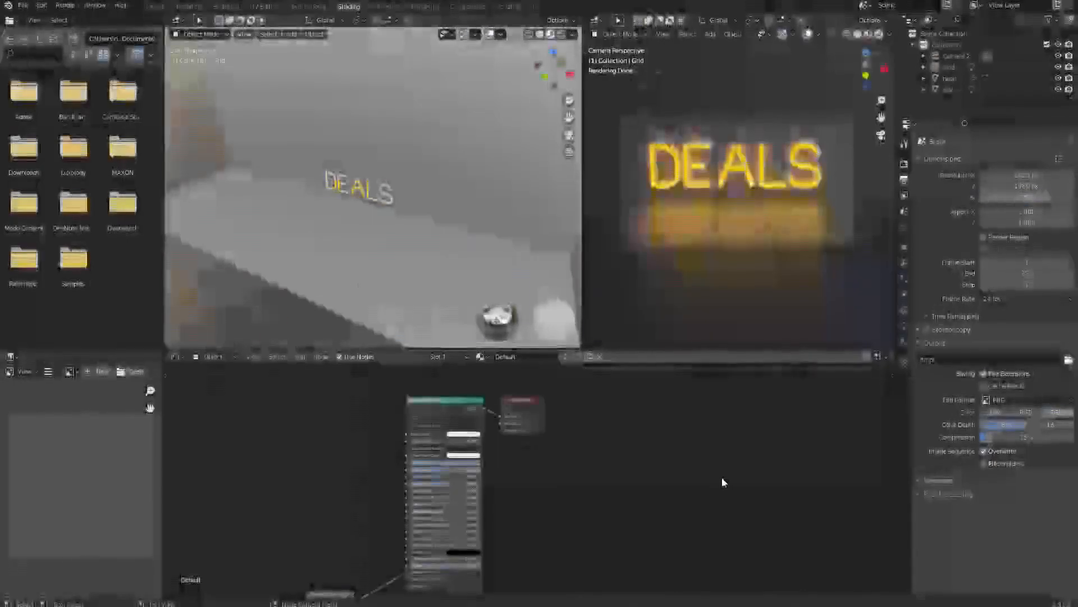
Assign the Brick 1 material to the wall behind the neon sign.
click(443, 139)
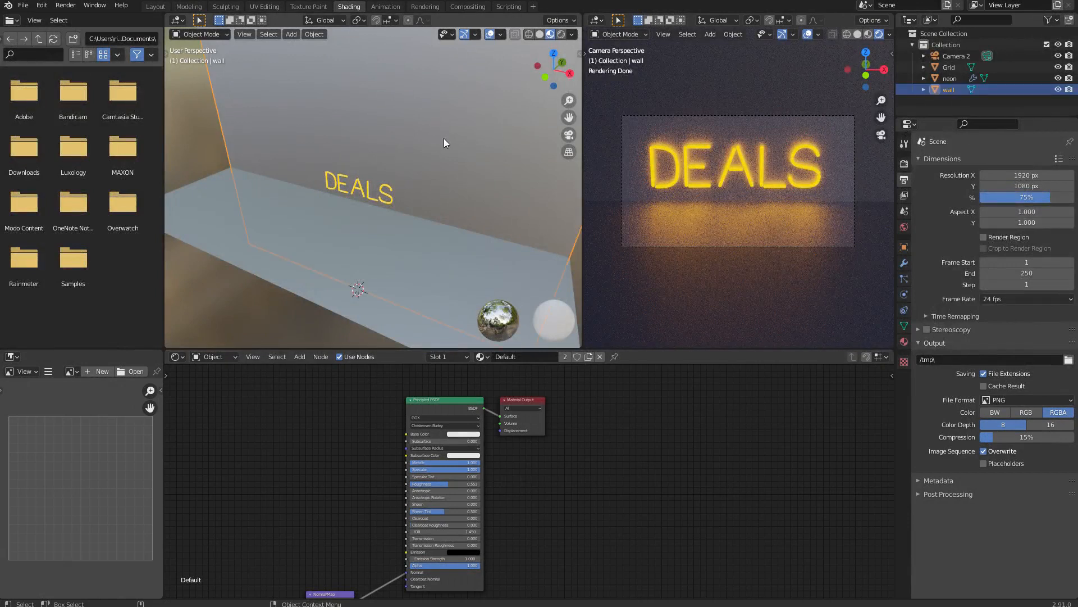
click(904, 341)
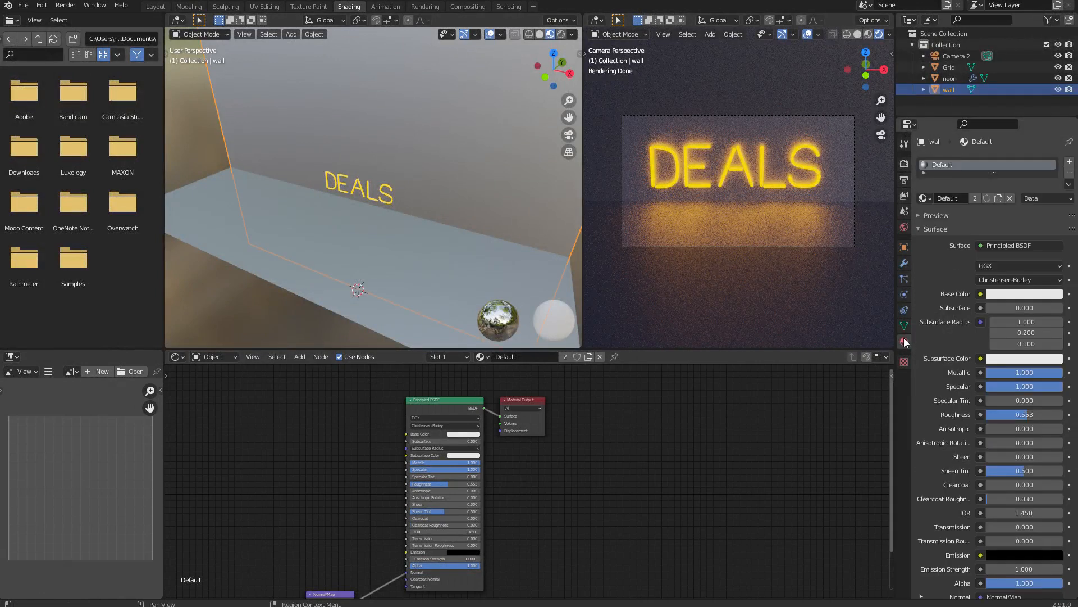
click(925, 198)
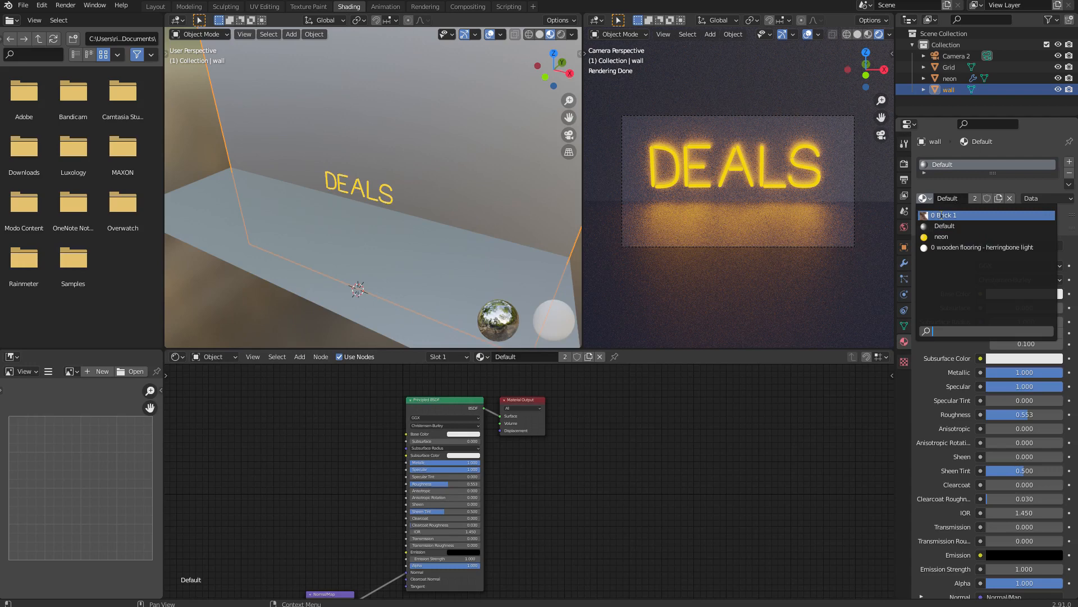
click(940, 215)
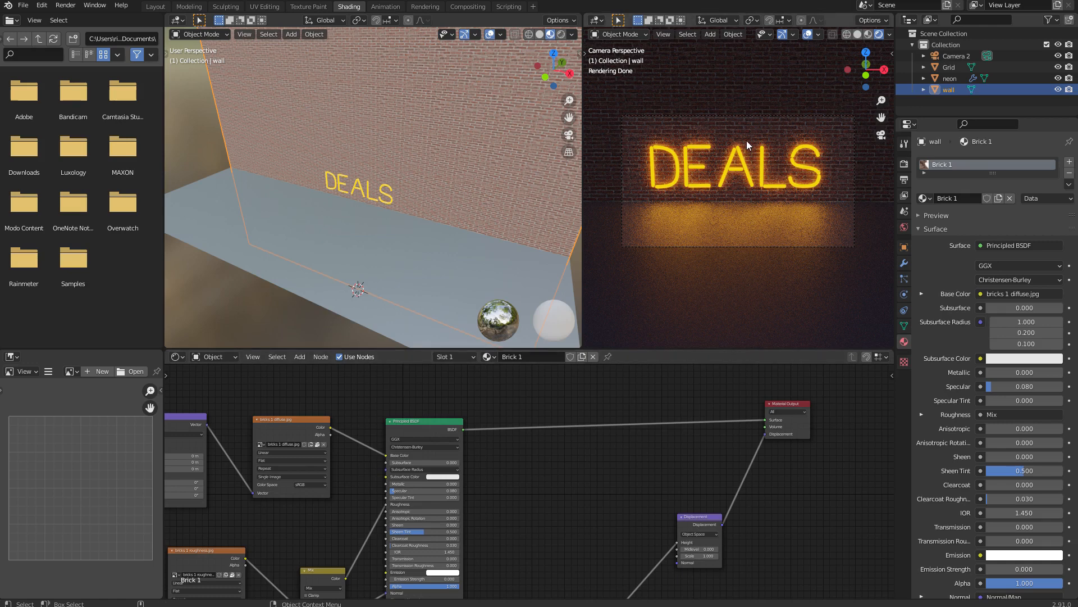
Set the Tiling value node of the wall's brick material to 4.
middle_drag(378, 399, 563, 383)
scroll(423, 450, down, 8)
middle_drag(287, 431, 396, 391)
scroll(317, 428, up, 4)
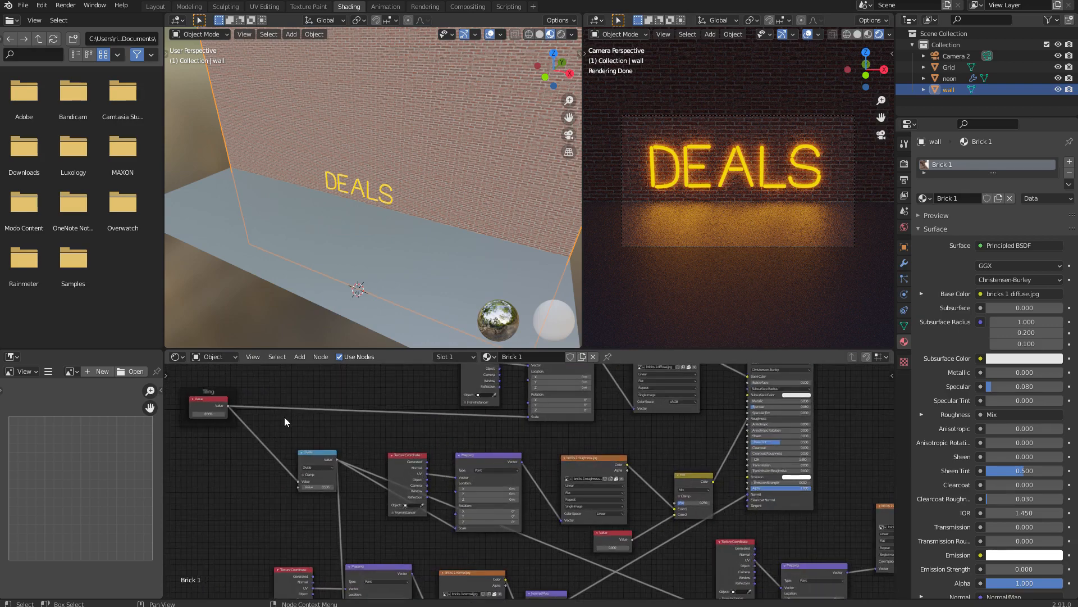
middle_drag(296, 452, 464, 479)
scroll(464, 479, up, 4)
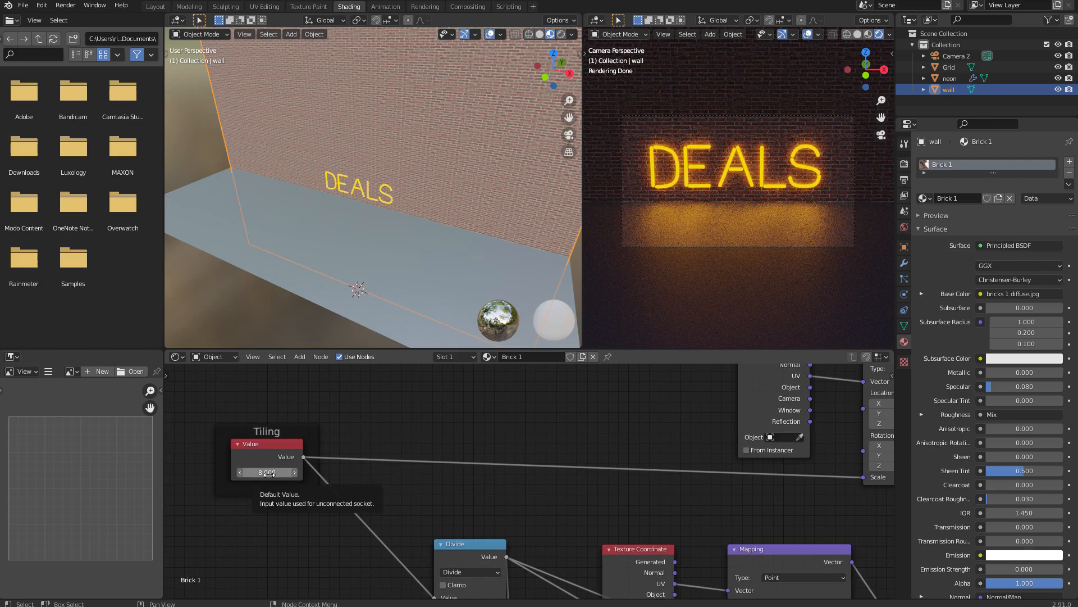
click(268, 472)
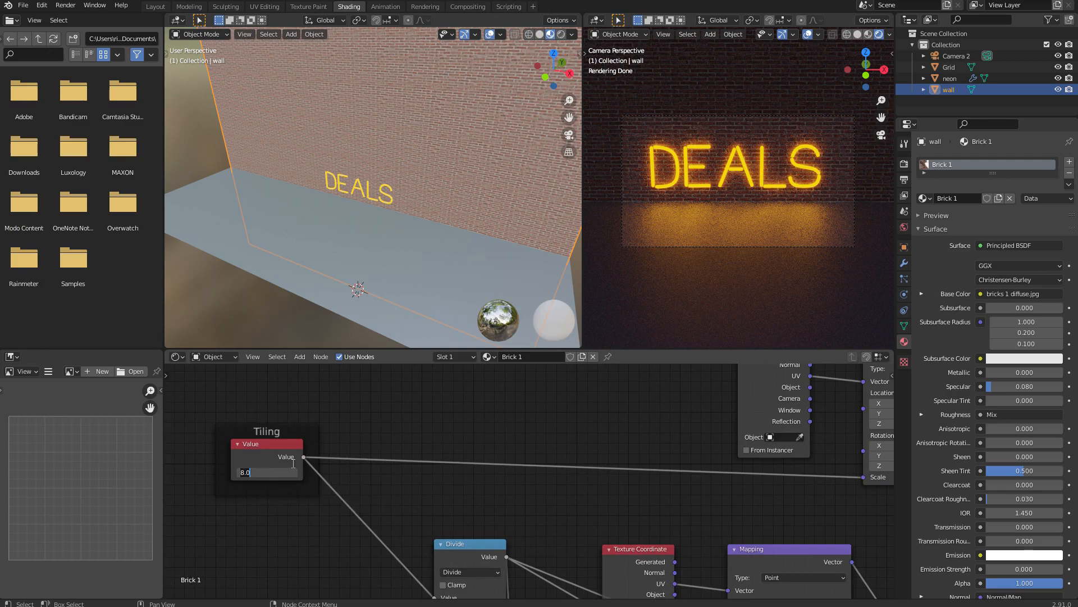
text(4)
key(Return)
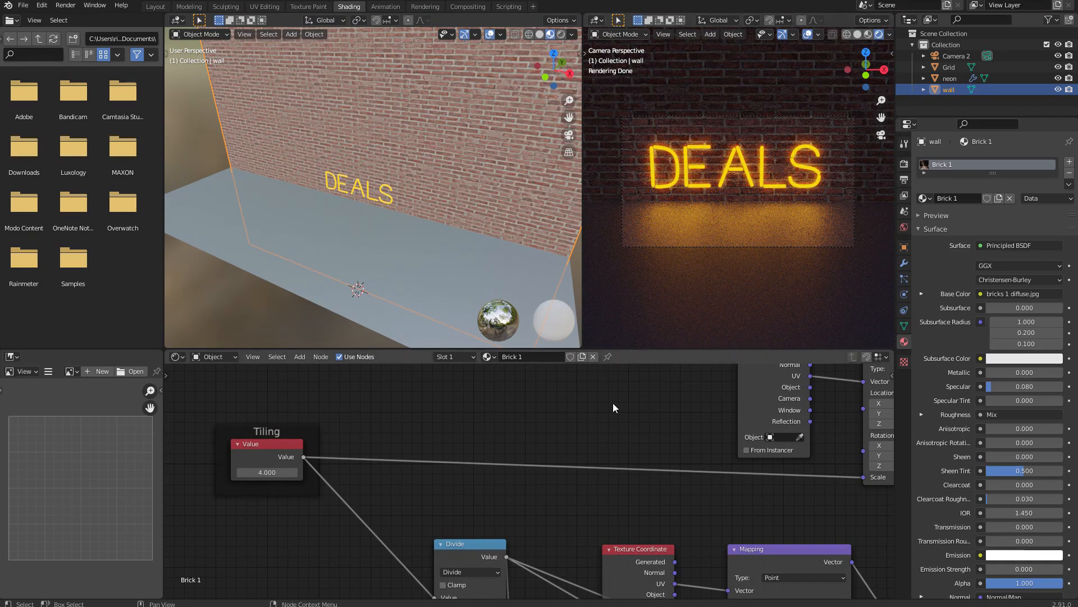
Assign the wooden flooring - herringbone light material to the floor grid.
click(374, 251)
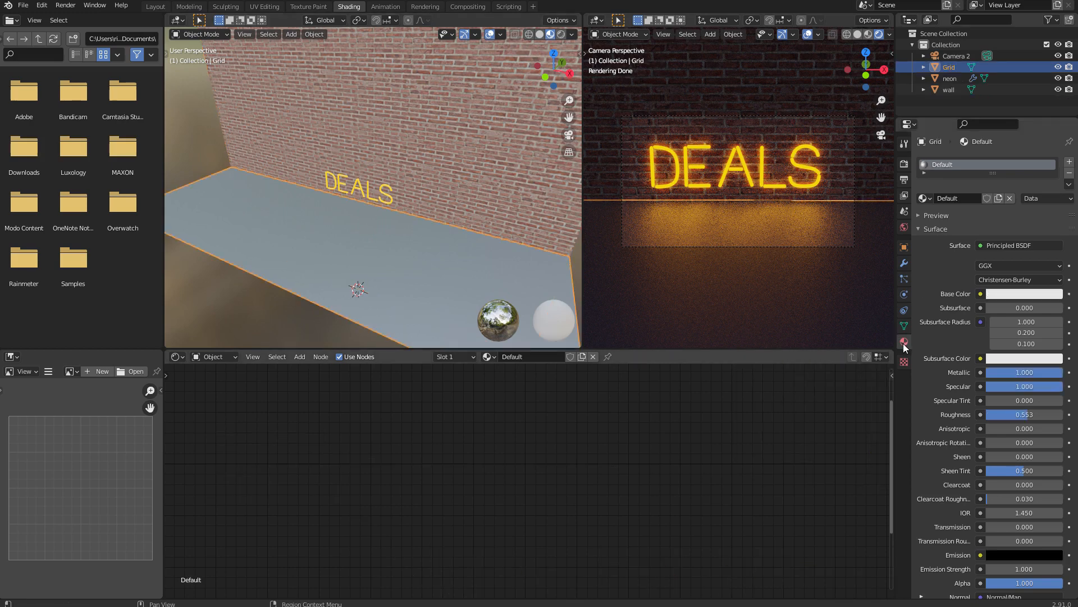
click(924, 198)
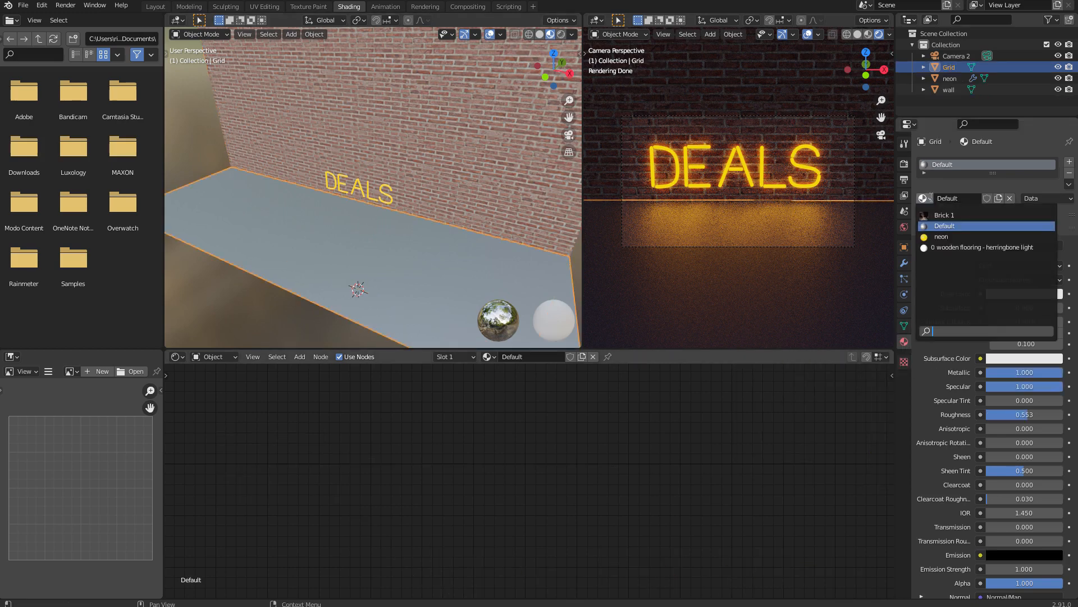
click(943, 247)
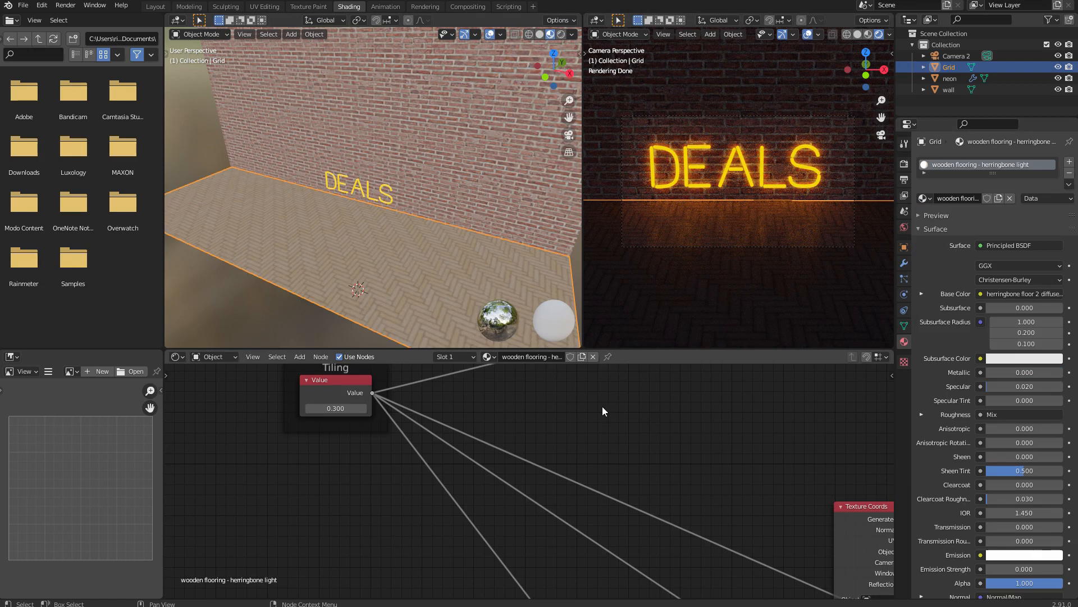
Render a test image of the scene from the camera, and close the render window after checking it.
click(65, 7)
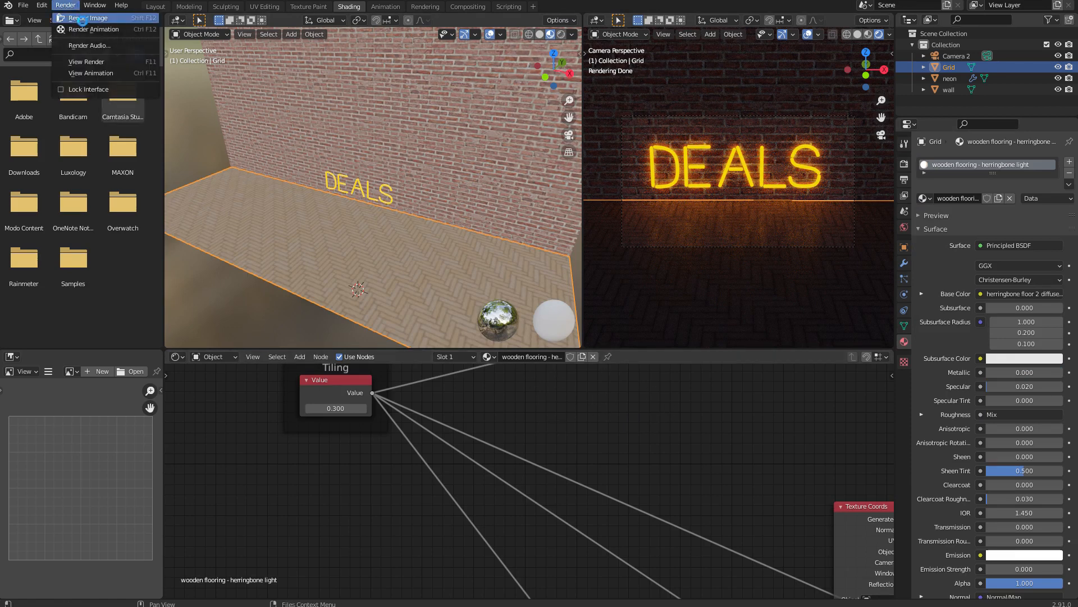
click(88, 18)
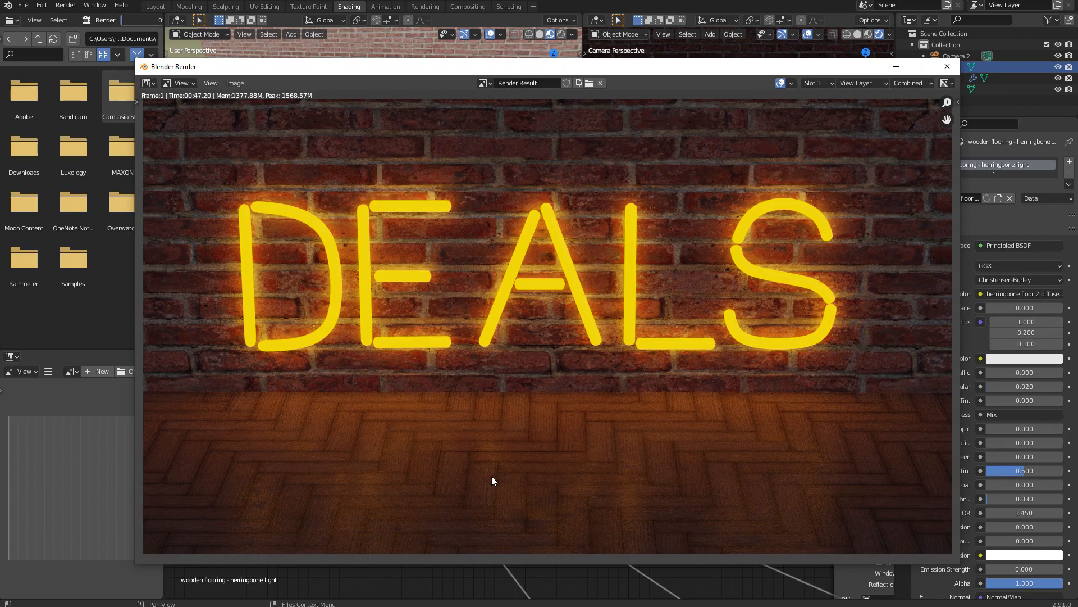
click(946, 69)
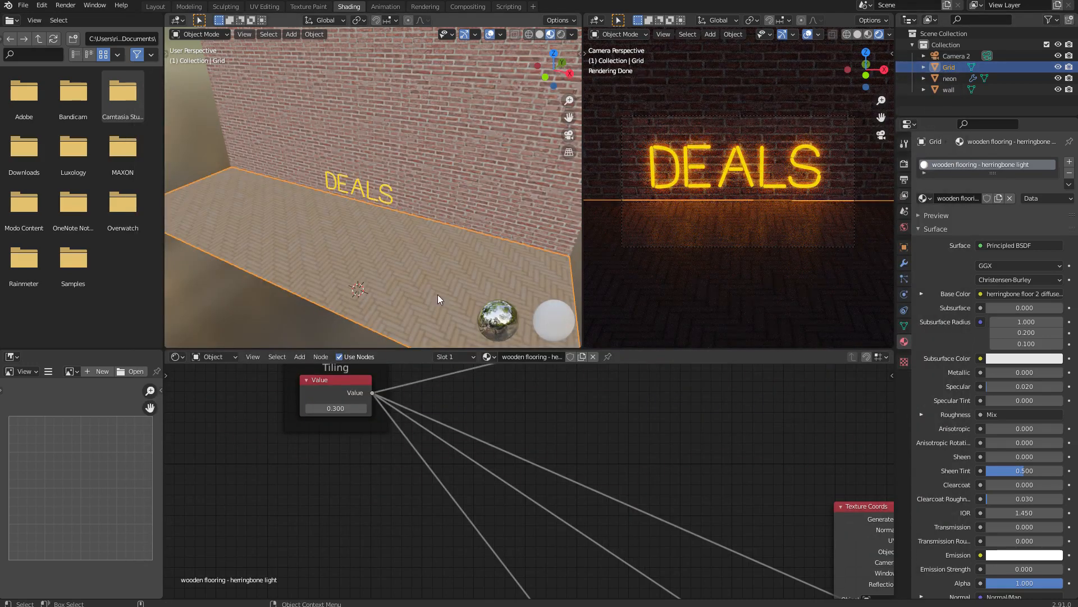
Add a Subdivision Surface modifier to the floor grid and set its type to Simple.
click(904, 262)
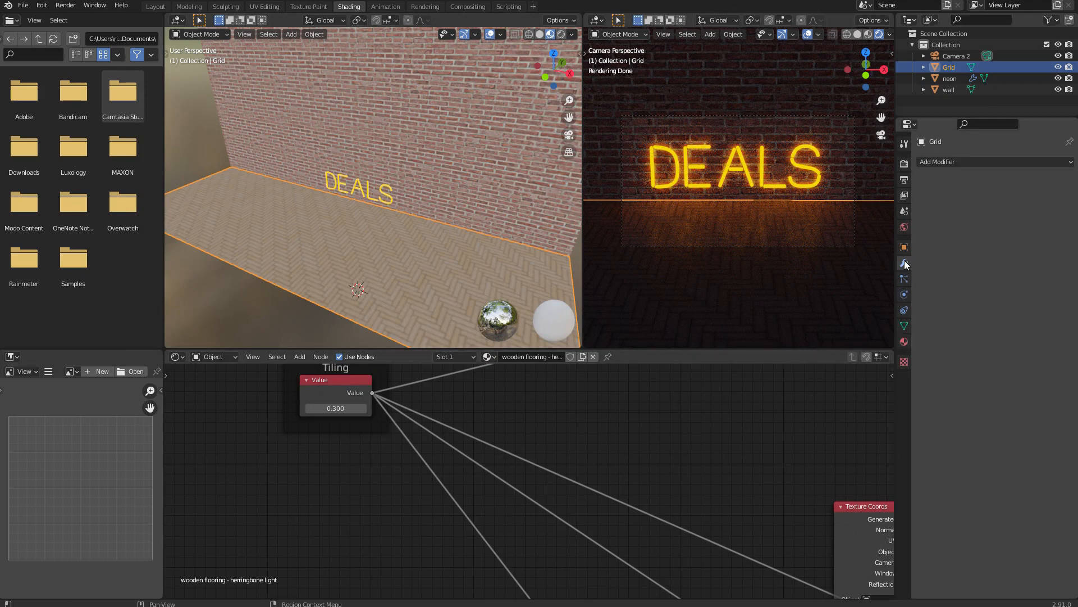
click(957, 161)
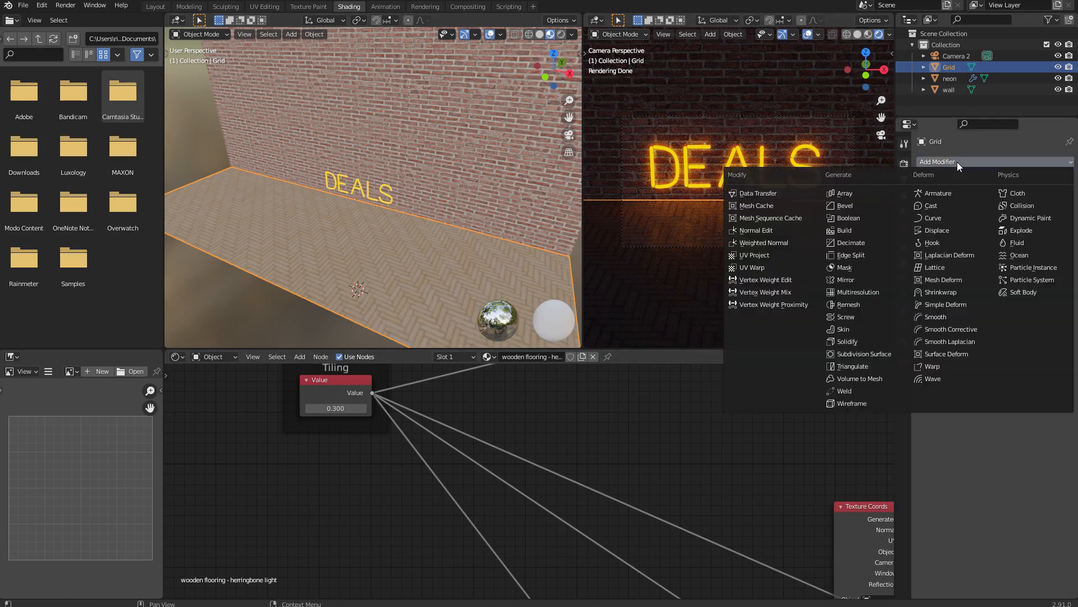
click(849, 354)
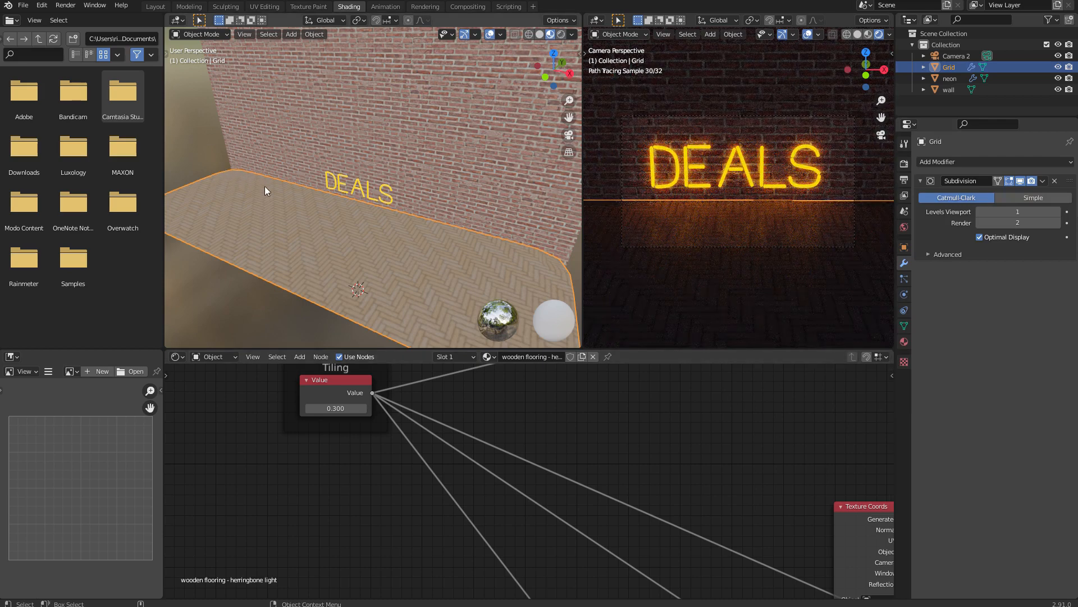
click(1025, 198)
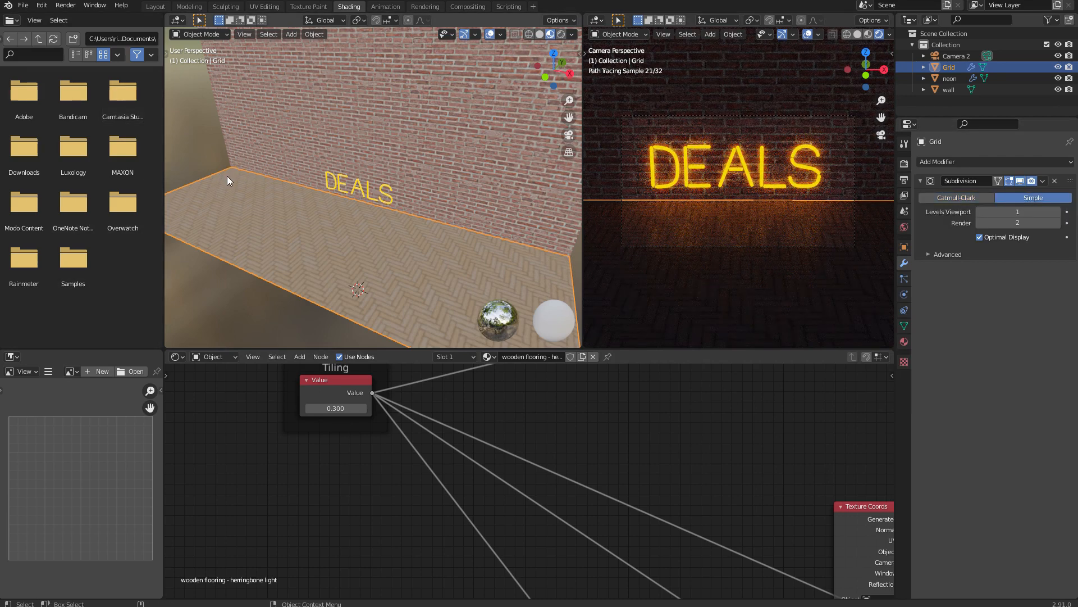
Set the floor's Subdivision modifier to 6 render levels and 3 viewport levels.
click(1057, 223)
click(1057, 223)
click(1057, 223)
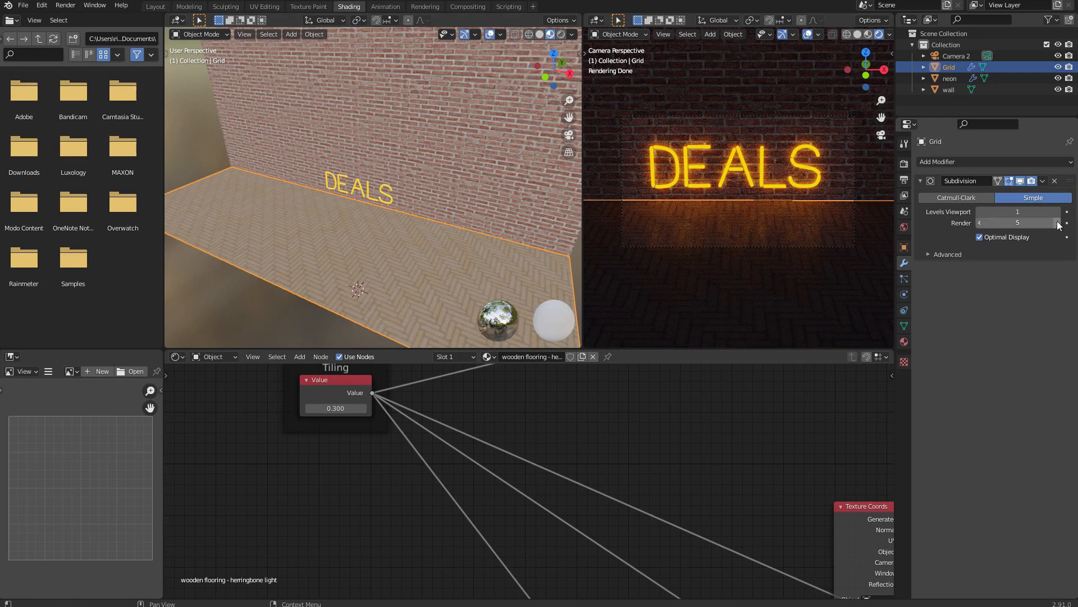
click(1057, 223)
click(1057, 211)
click(1057, 211)
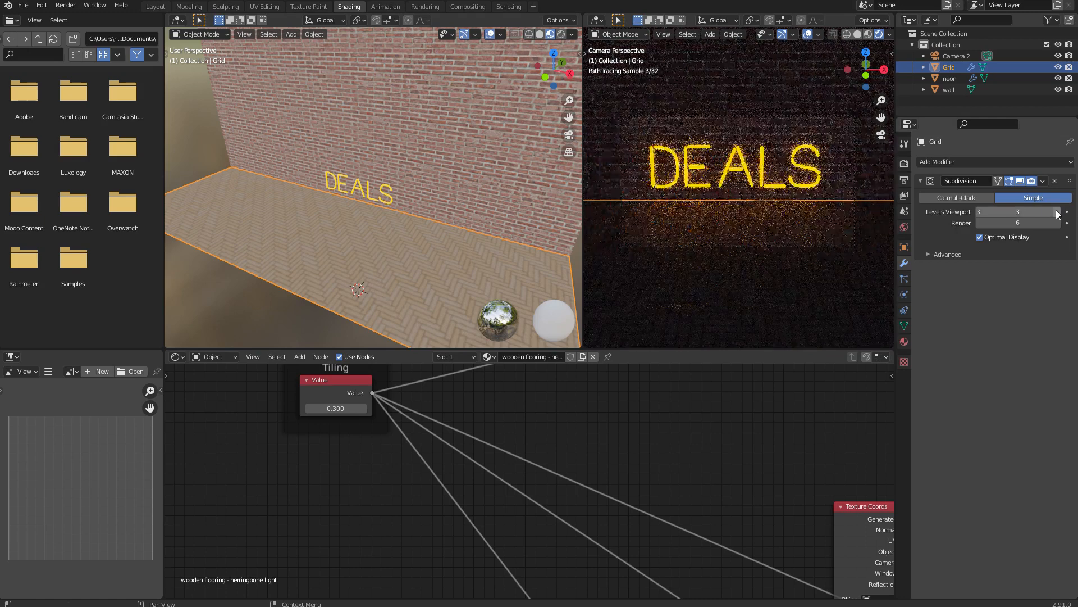
Add a second Subdivision Surface modifier to the floor grid and render the image again.
click(955, 161)
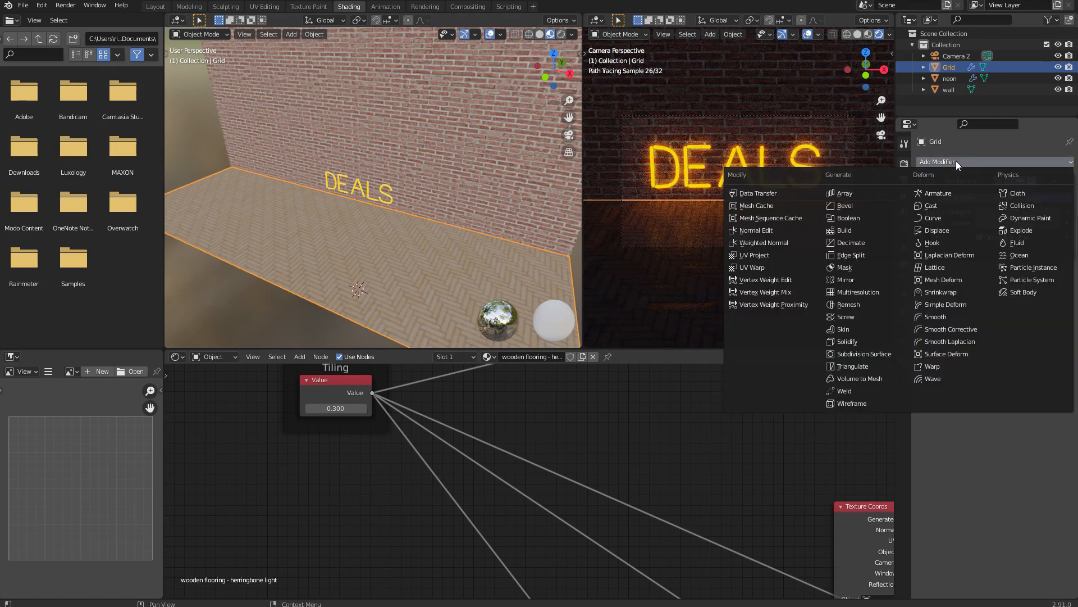
click(859, 354)
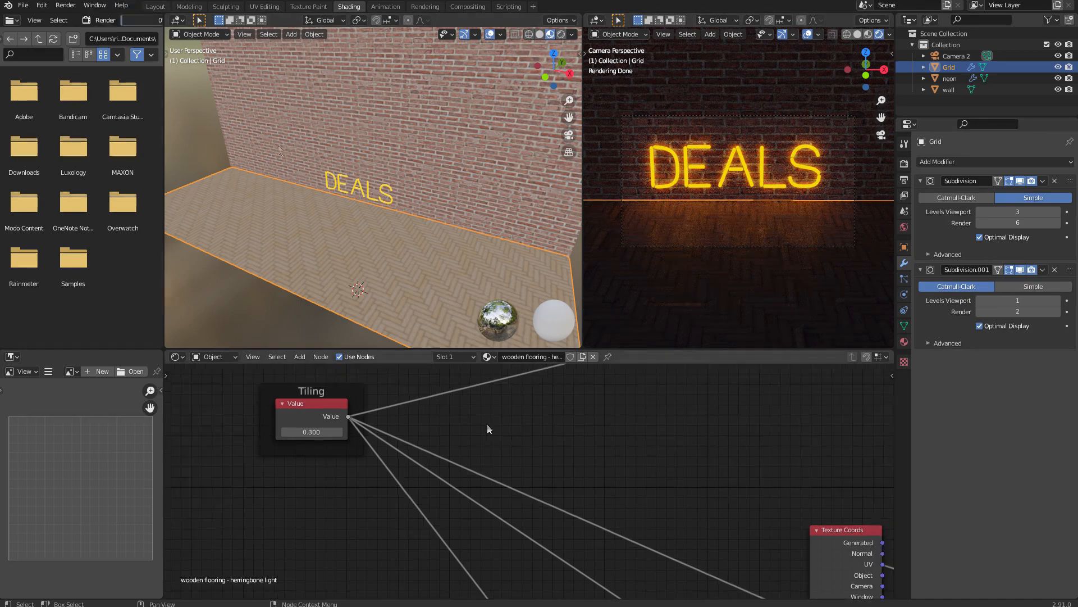
key(F12)
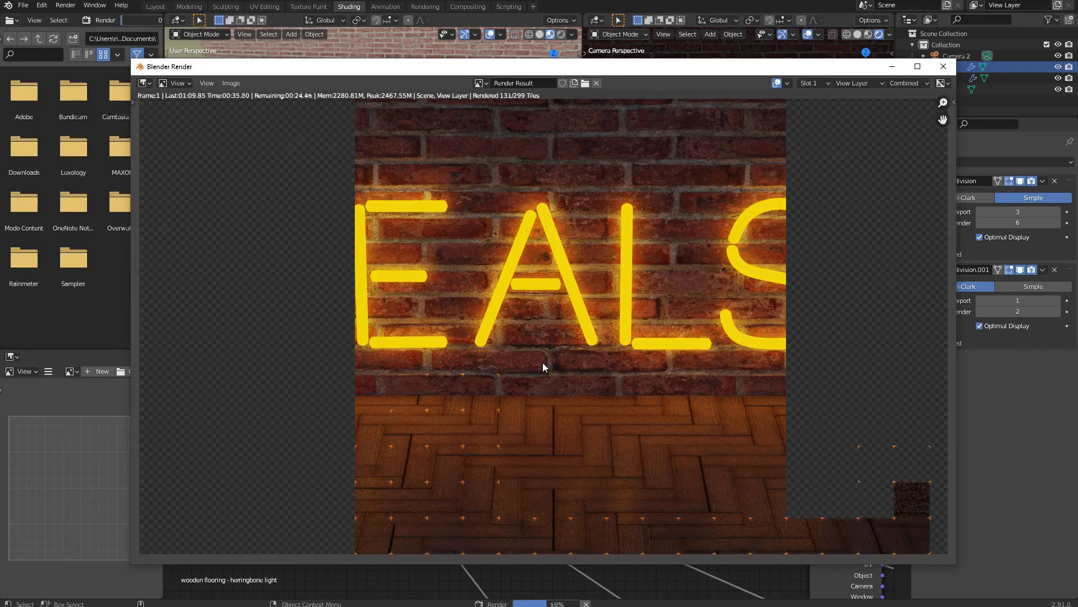